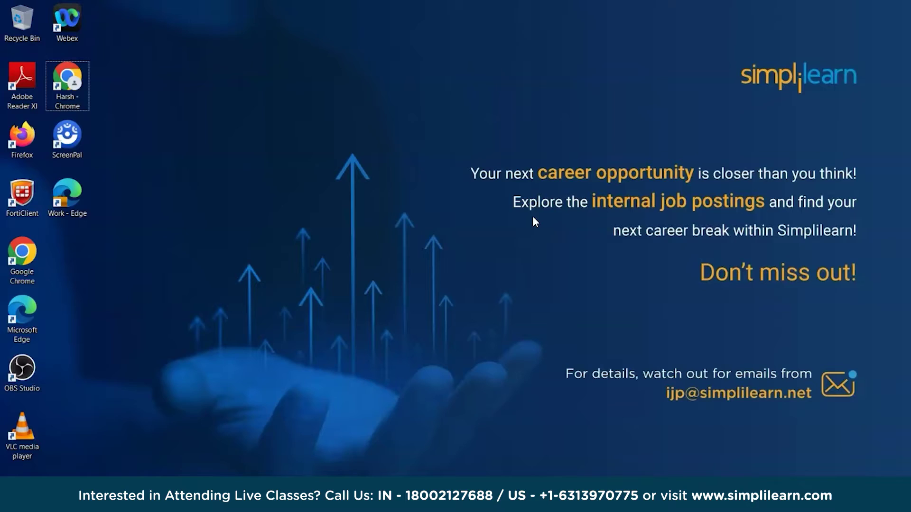
- Launch Chrome, search Google for 'tableau' and open the official tableau.com site
double_click(65, 79)
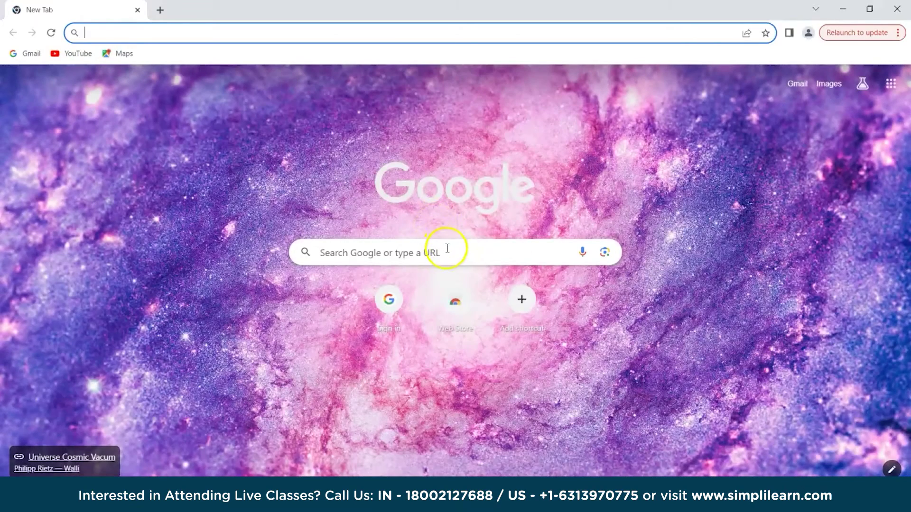
click(447, 249)
text(table)
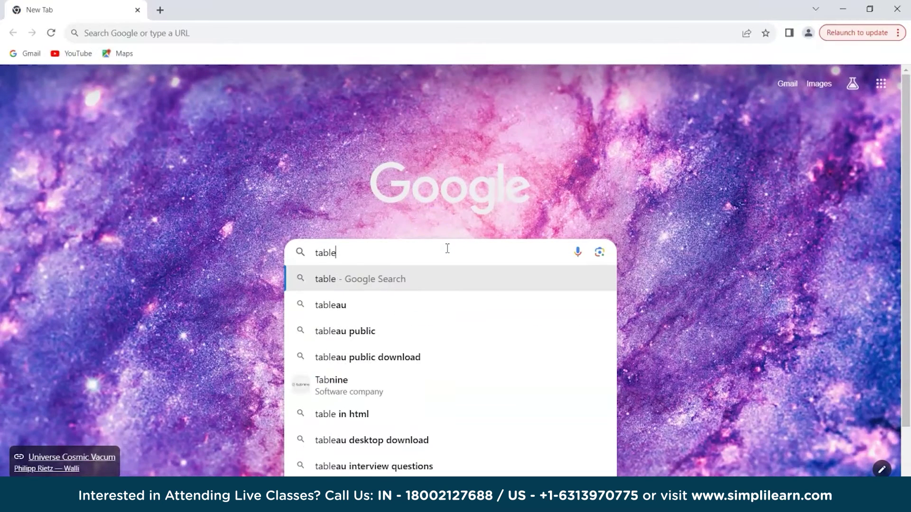
text(au)
key(Return)
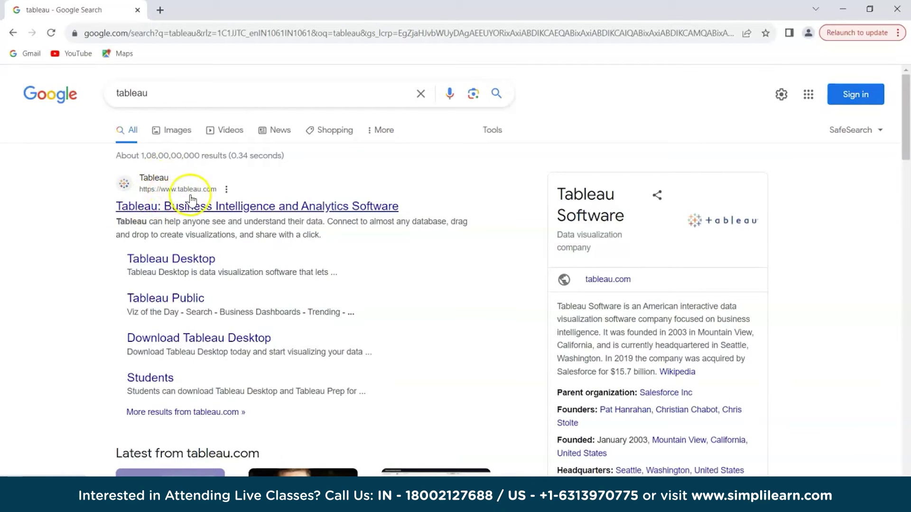
click(242, 207)
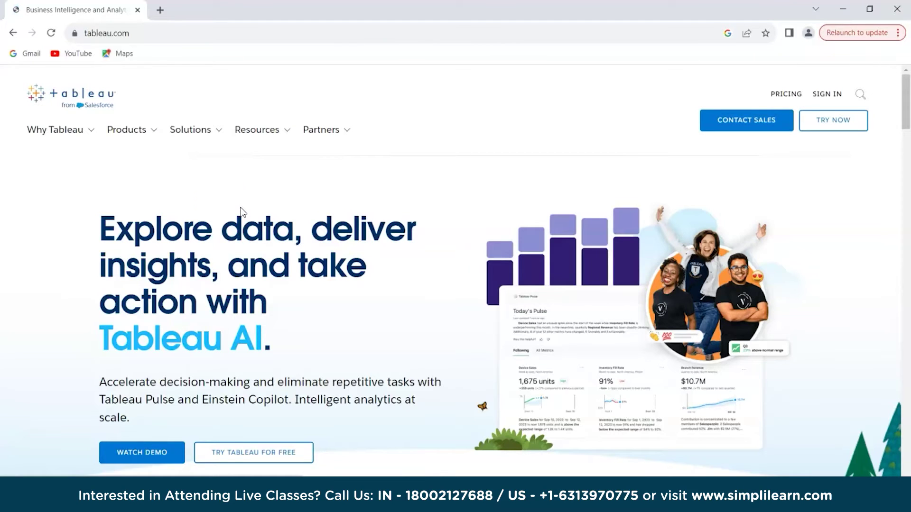
- Go to the Tableau Desktop product page from the site menu and start its free trial
click(102, 141)
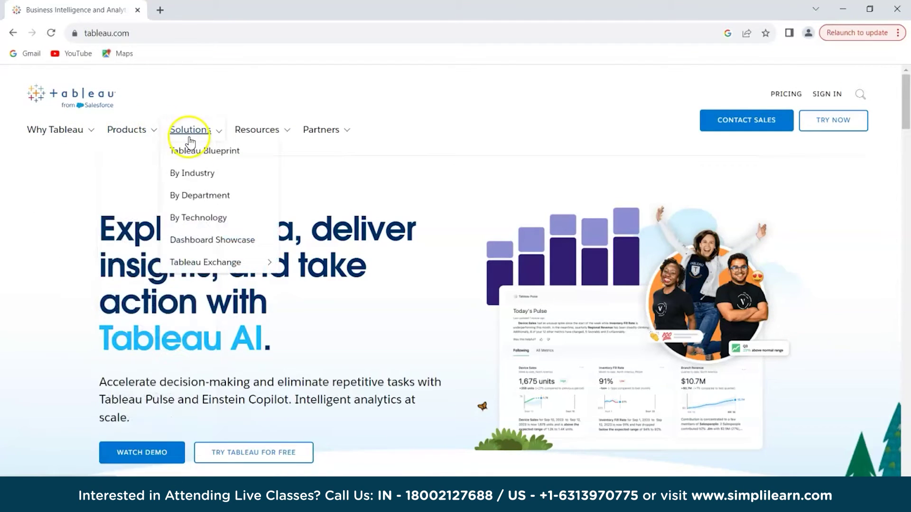
mouse_move(261, 141)
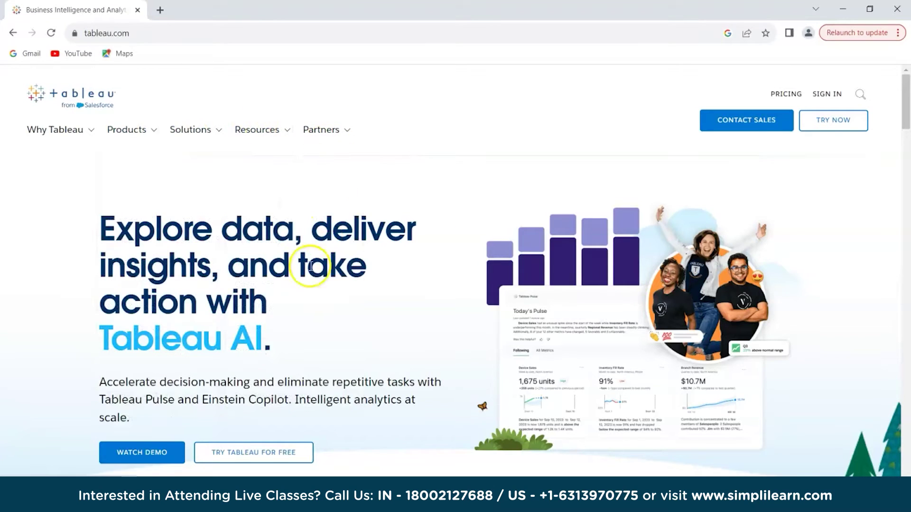
mouse_move(161, 127)
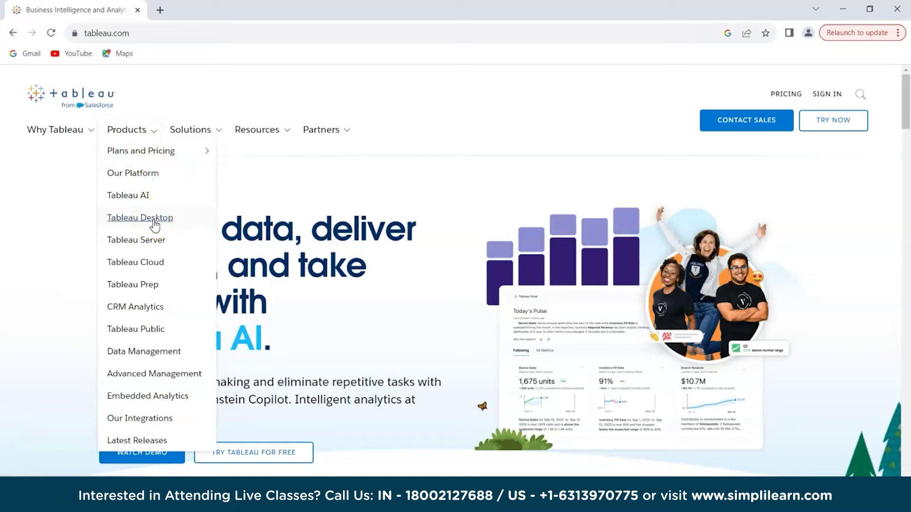
click(153, 219)
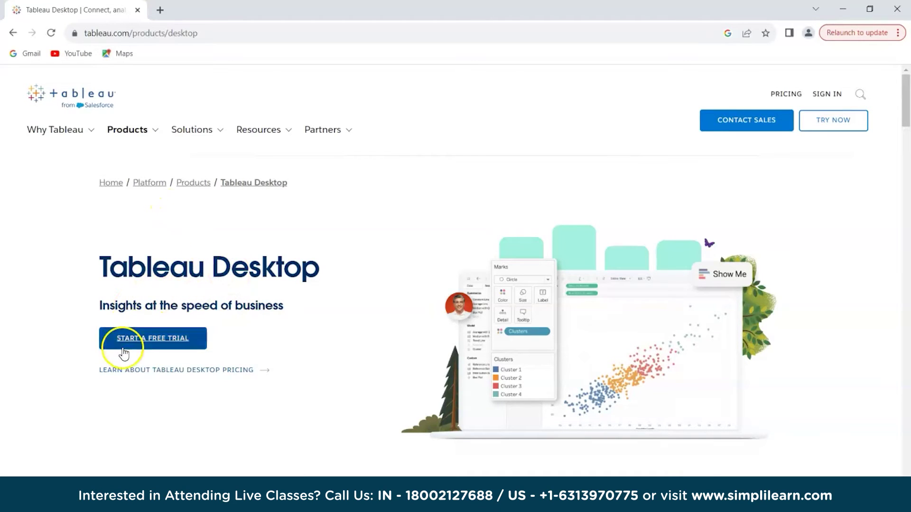
click(166, 344)
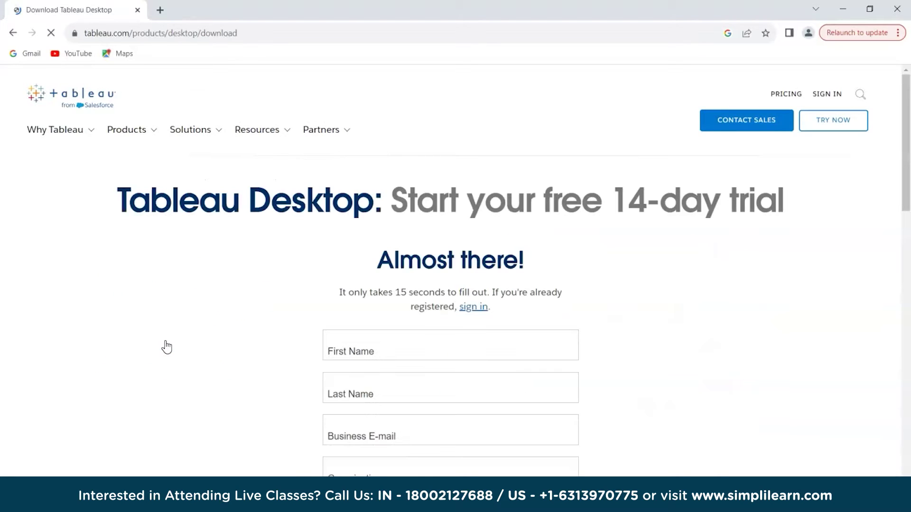
- Open the free-trial registration form, scroll through it and return to the First Name field
click(175, 336)
scroll(674, 268, down, 2)
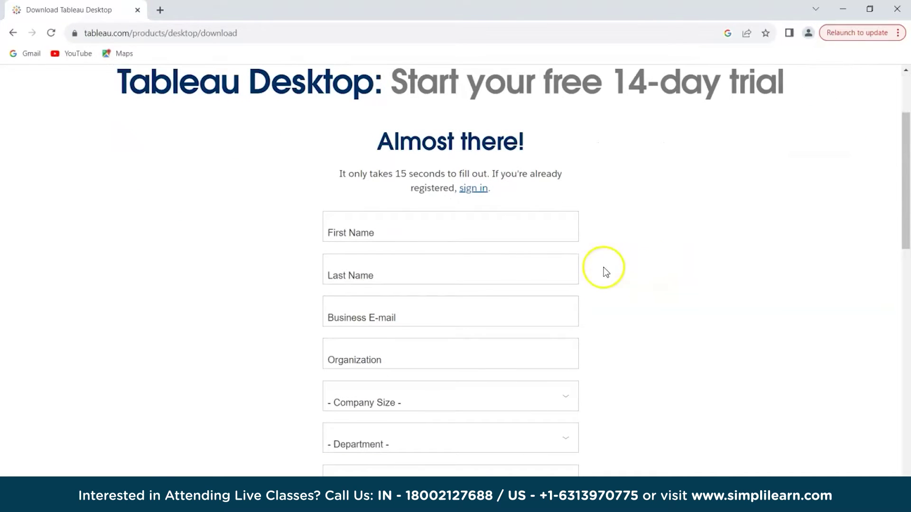
scroll(380, 280, down, 2)
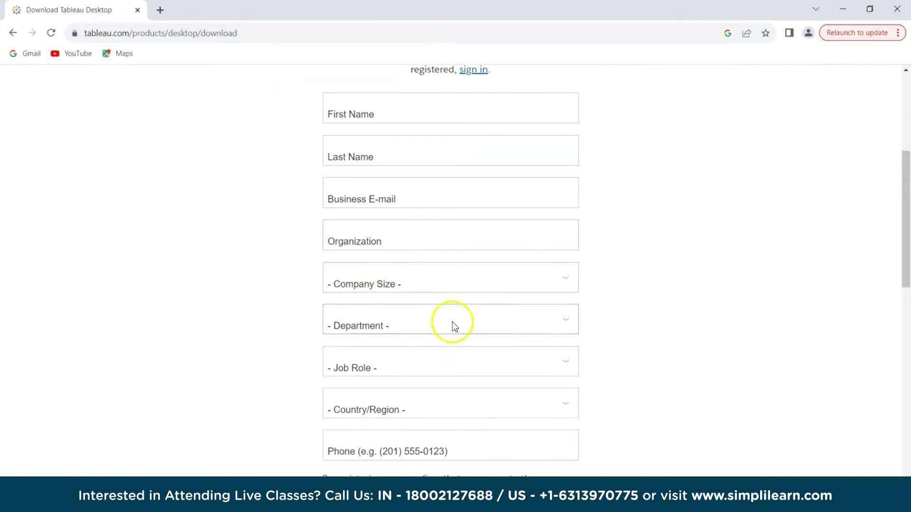
scroll(434, 326, down, 2)
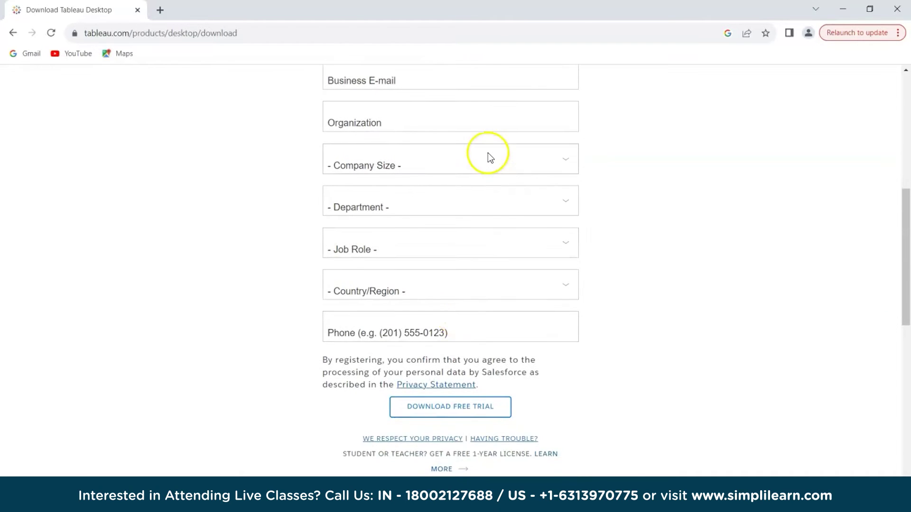
scroll(508, 275, up, 5)
scroll(505, 272, down, 7)
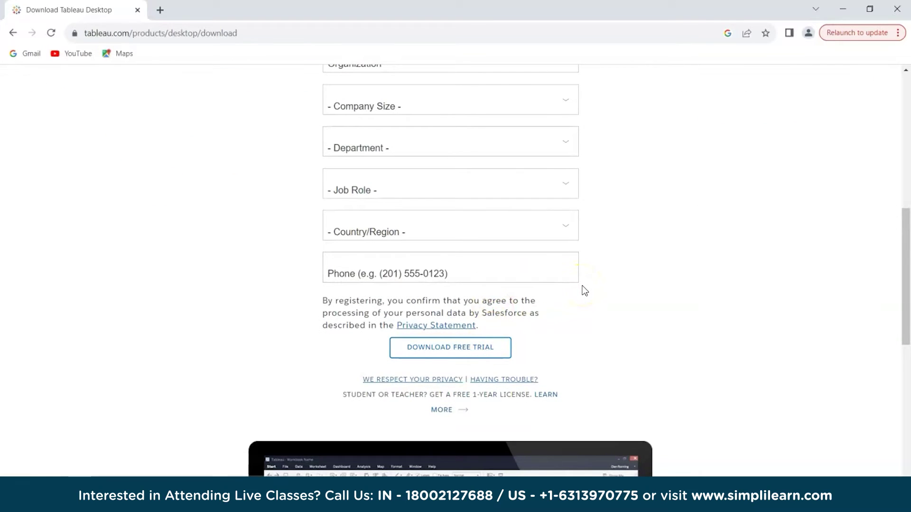
scroll(582, 286, up, 5)
scroll(582, 291, up, 1)
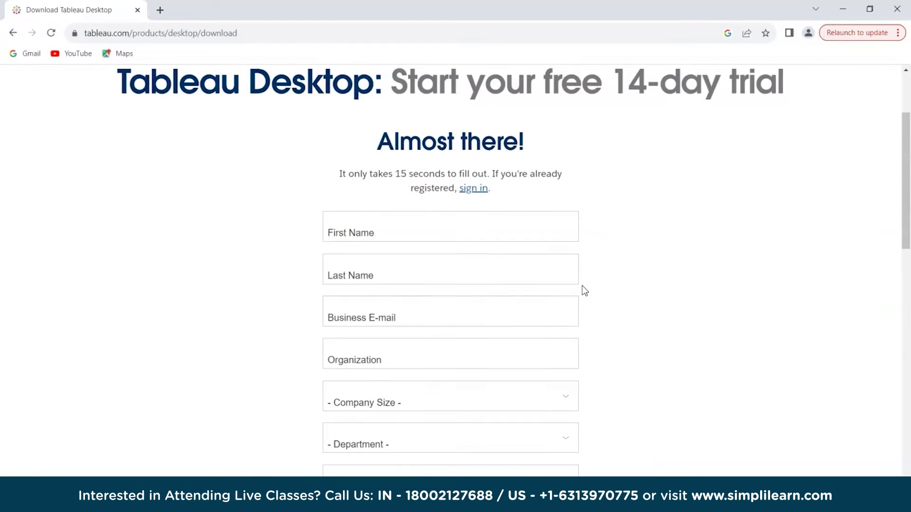
click(401, 222)
- Fill in the first name, last name and organization fields of the trial form
click(420, 283)
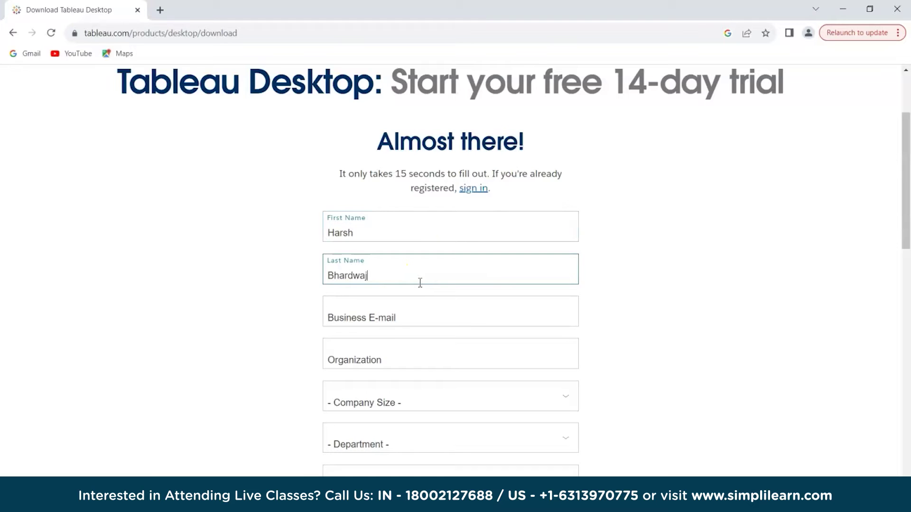
click(350, 360)
text(S)
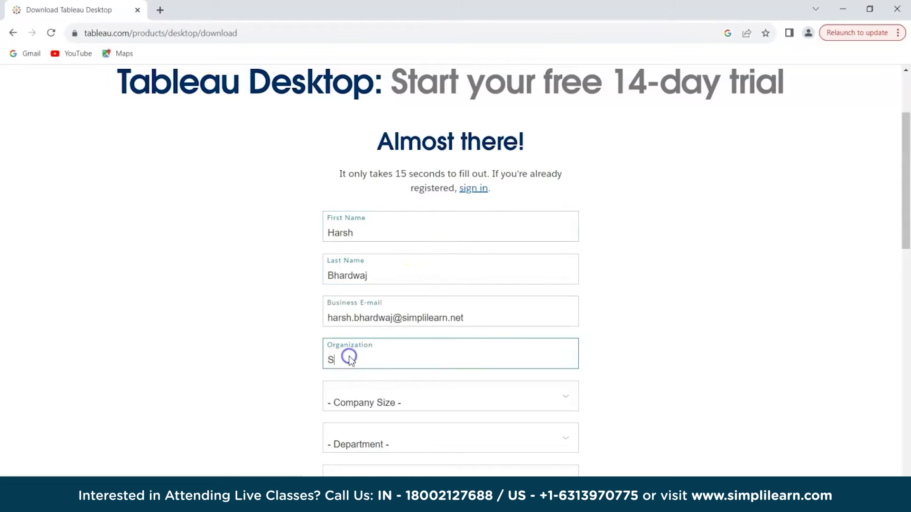
text(implilearn)
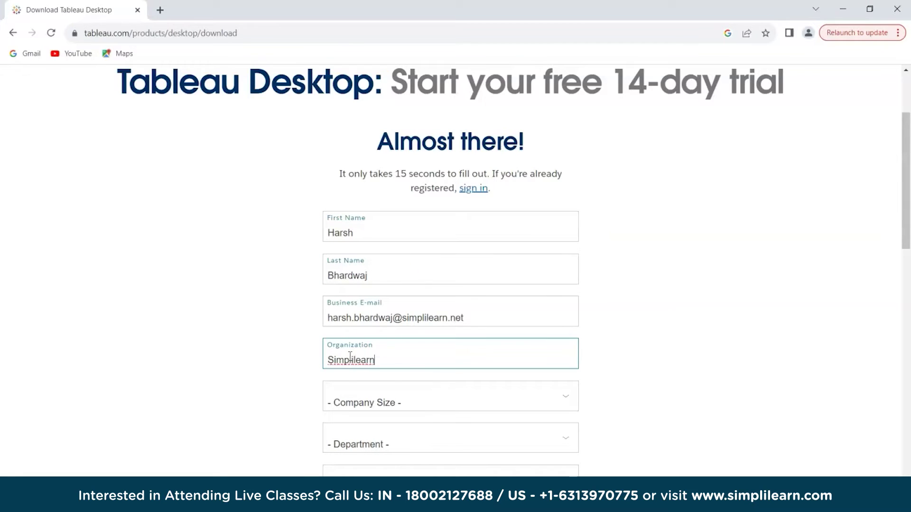
- Choose company size 201 - 10,000 employees, department Marketing and job role Analyst
scroll(442, 341, down, 1)
click(447, 342)
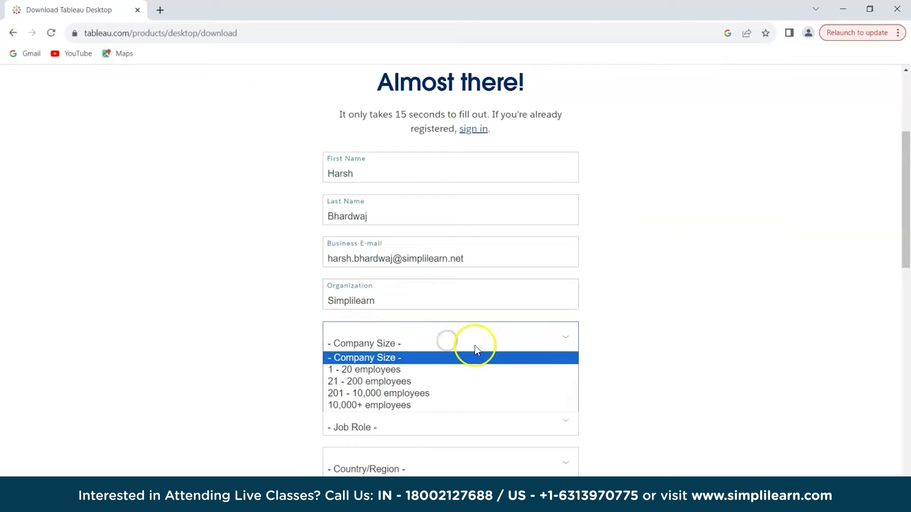
click(475, 393)
scroll(555, 364, down, 2)
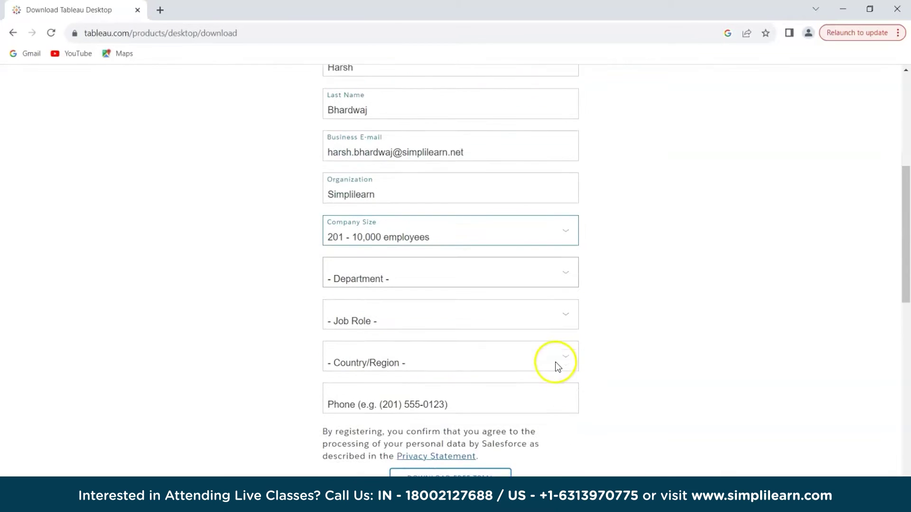
click(514, 250)
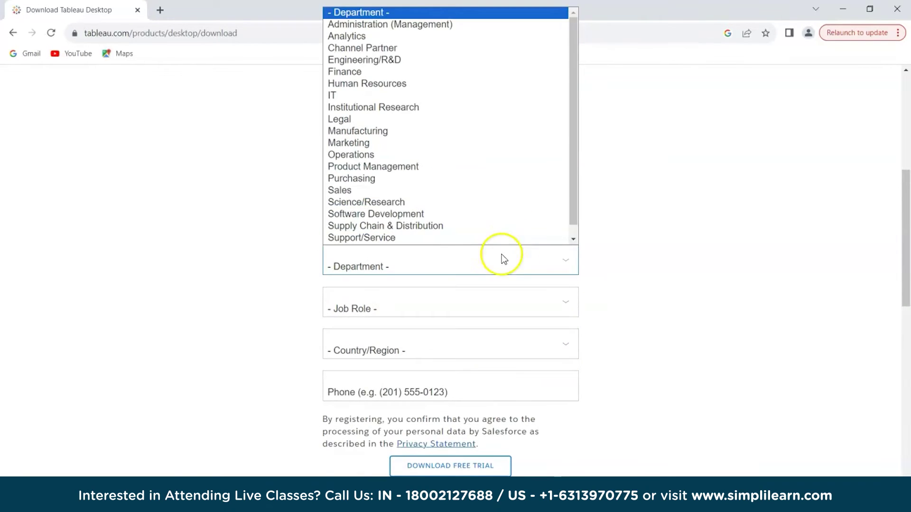
click(429, 141)
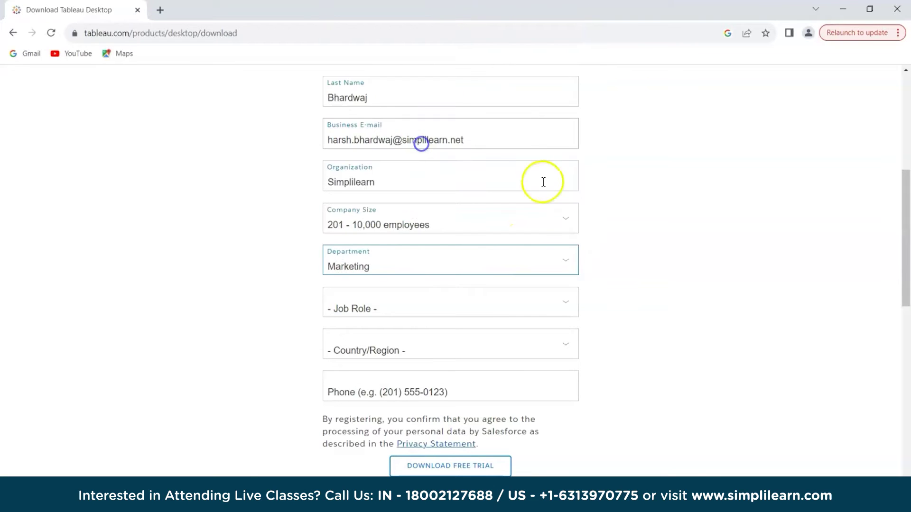
scroll(585, 332, down, 3)
click(504, 191)
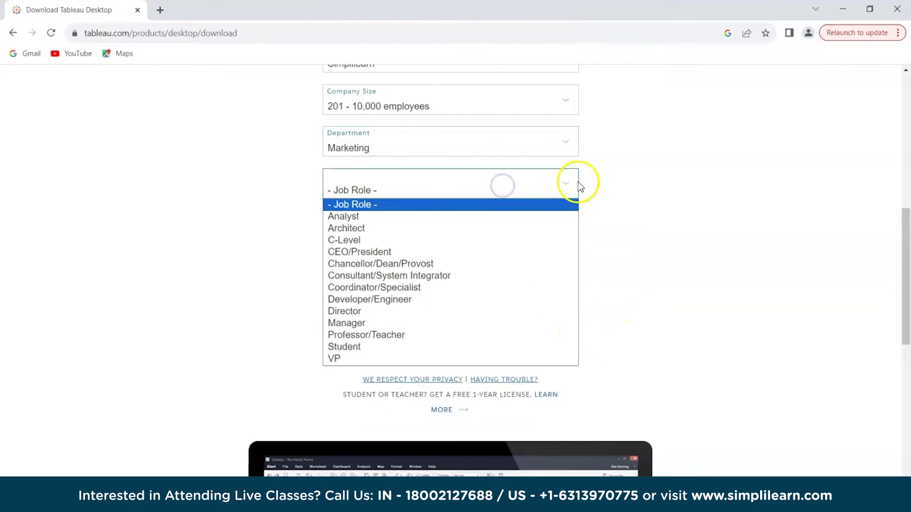
click(477, 214)
- Set the country to India, enter the phone number, and submit with Download Free Trial
click(522, 228)
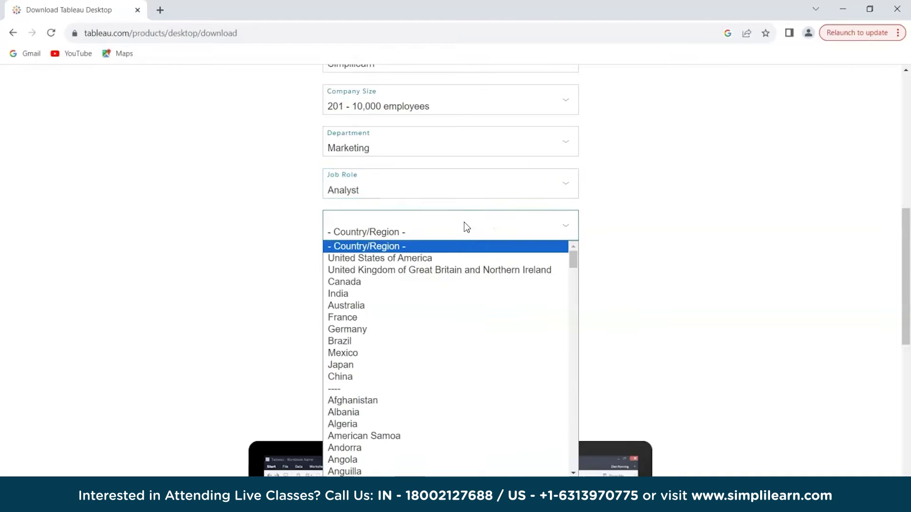
key(i)
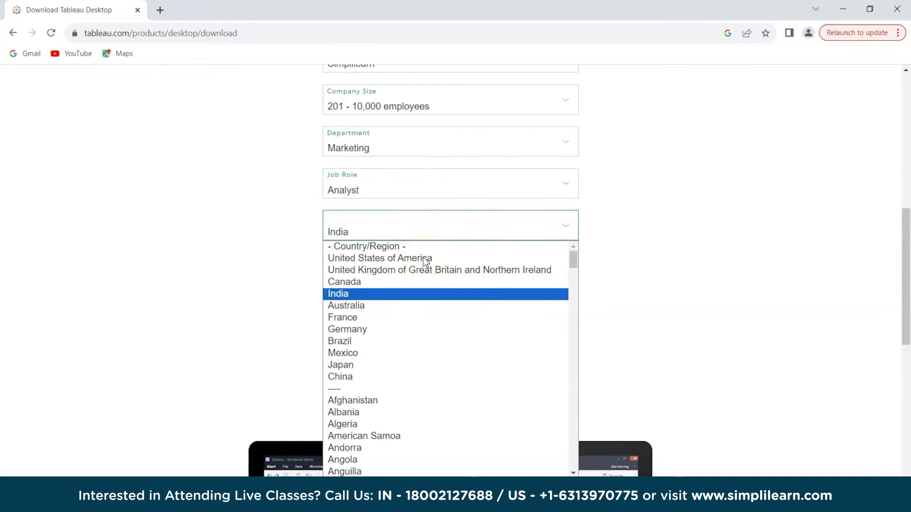
key(Return)
click(425, 272)
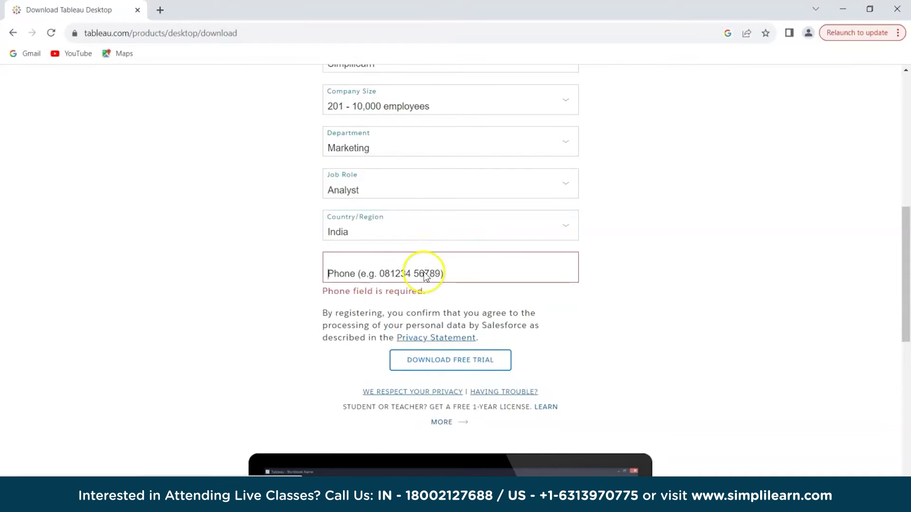
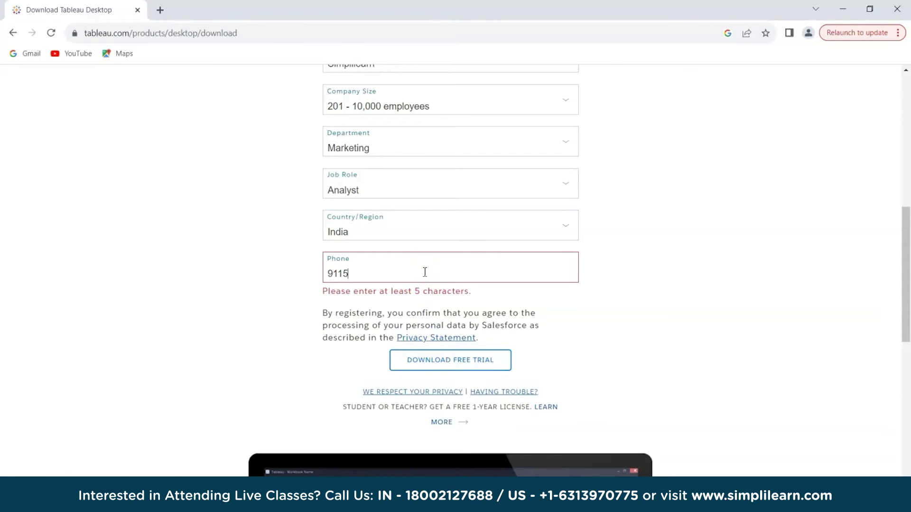
click(637, 320)
scroll(636, 320, down, 2)
click(454, 229)
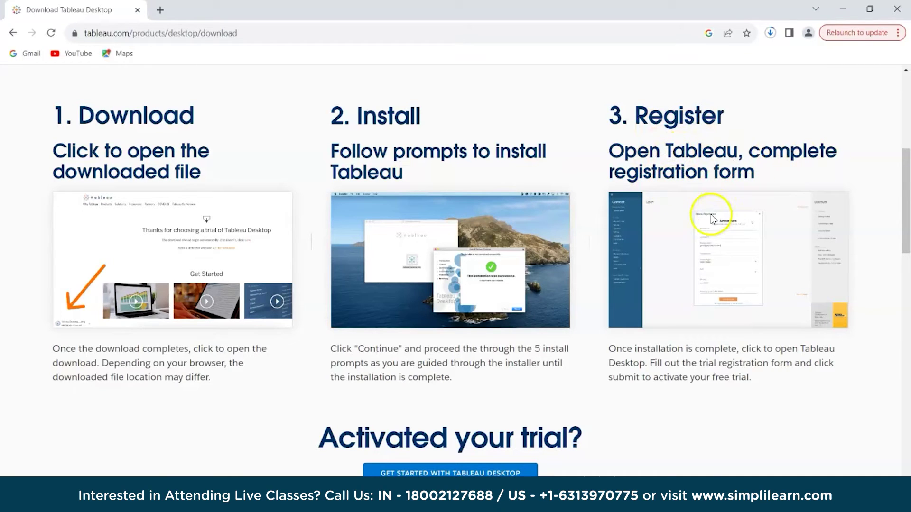
- Wait for TableauDesktop-64bit-2023-3-0.exe (546 MB) to finish, show it in its folder and run it
click(770, 37)
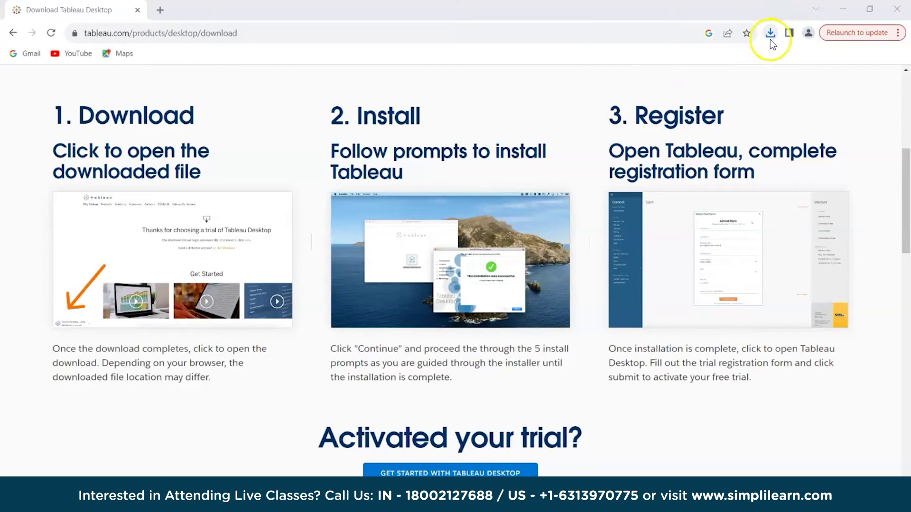
click(770, 34)
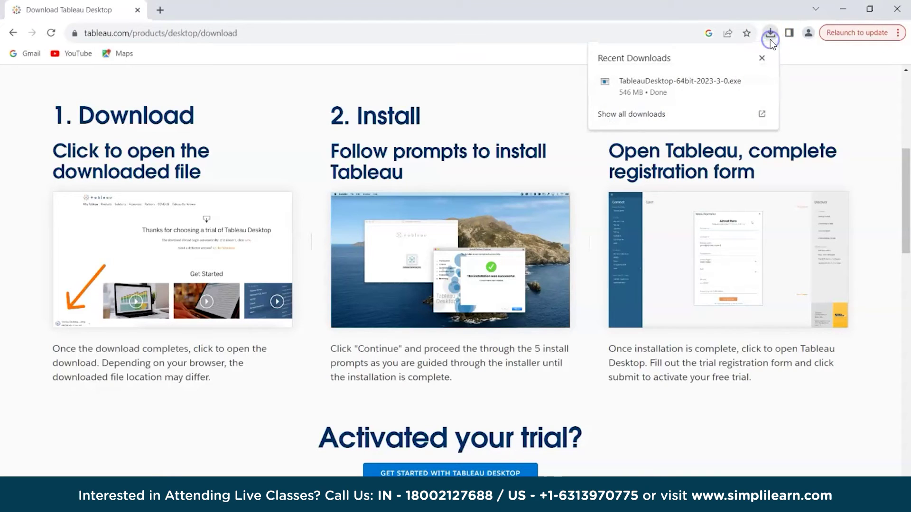
click(746, 86)
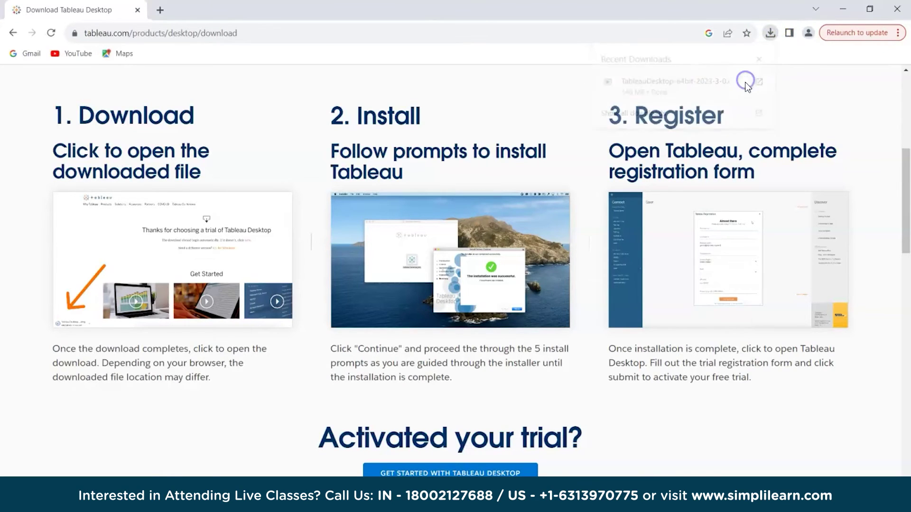
double_click(224, 142)
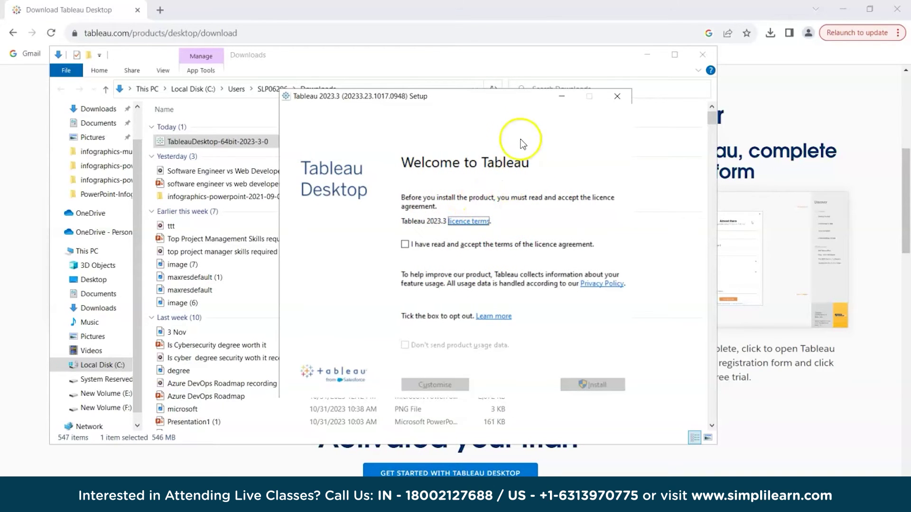
- Accept the licence, decline sending product usage data, and install Tableau 2023.3
drag(497, 98, 370, 99)
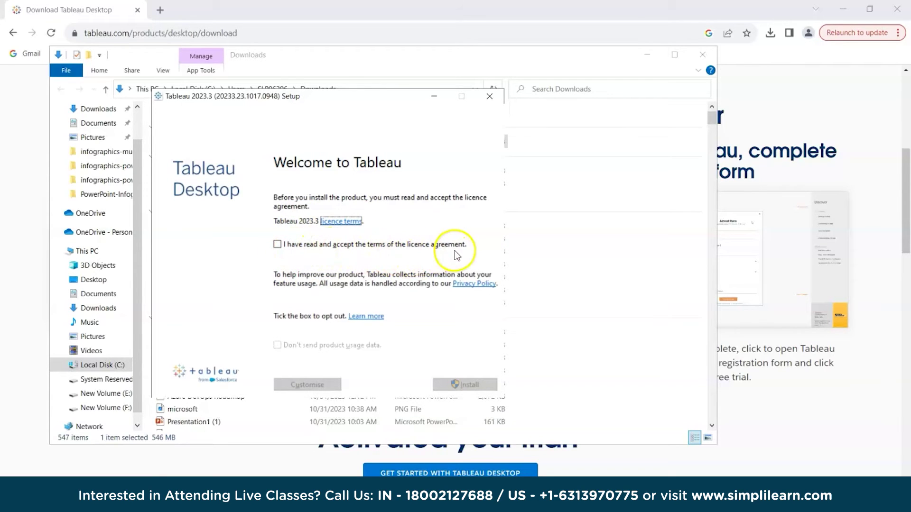
click(278, 244)
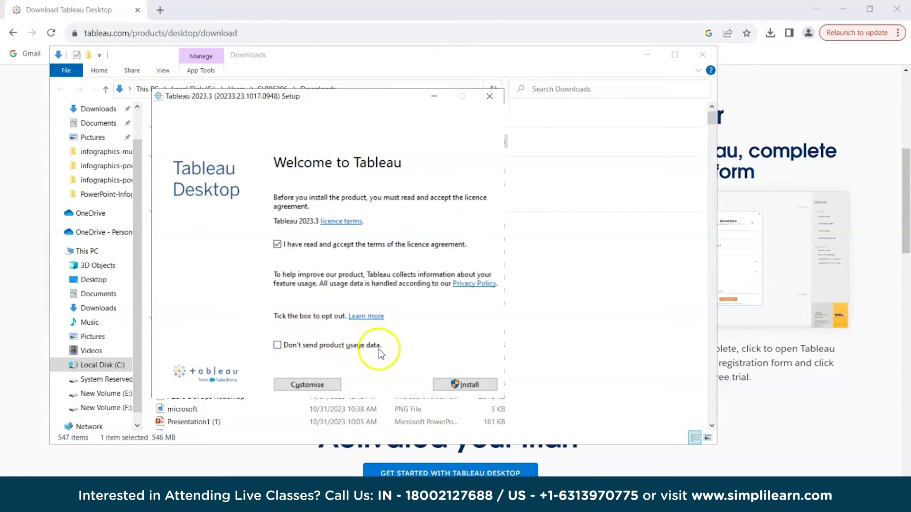
click(277, 348)
click(457, 385)
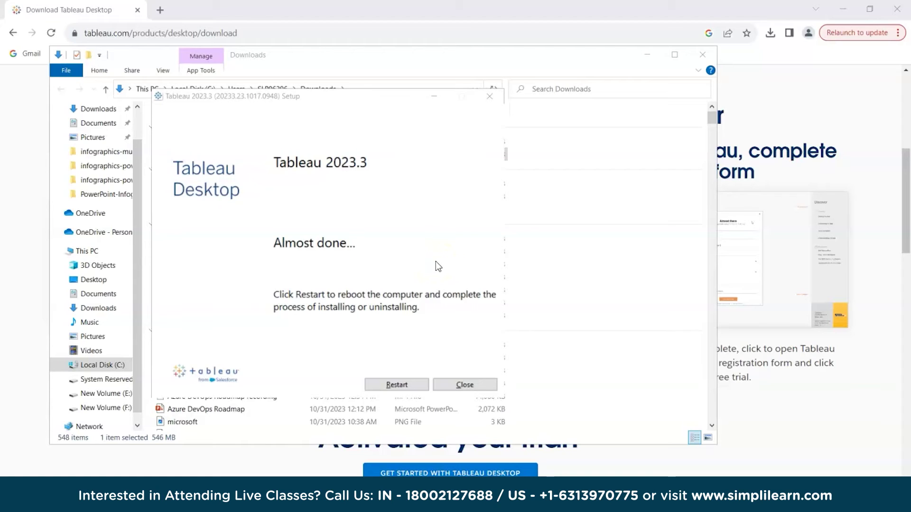
click(274, 250)
- Restart the computer to finish the Tableau 2023.3 installation
click(345, 256)
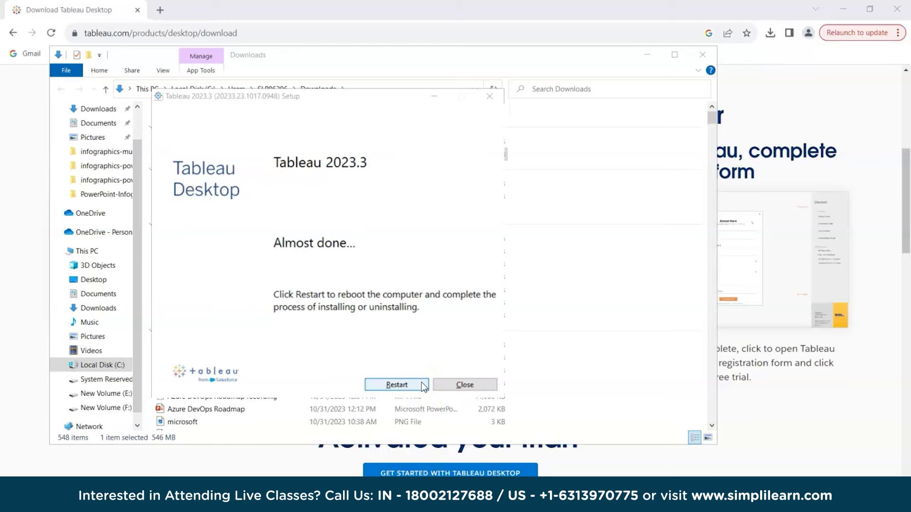
click(424, 386)
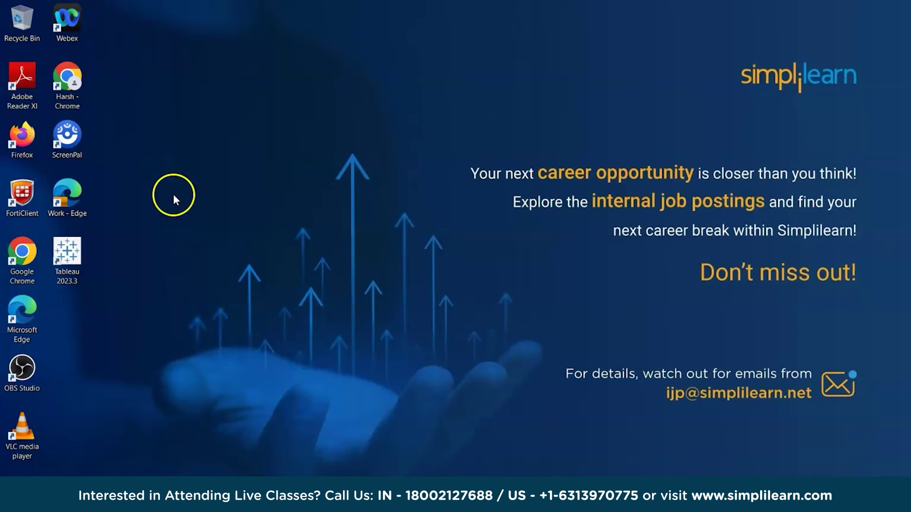
double_click(80, 261)
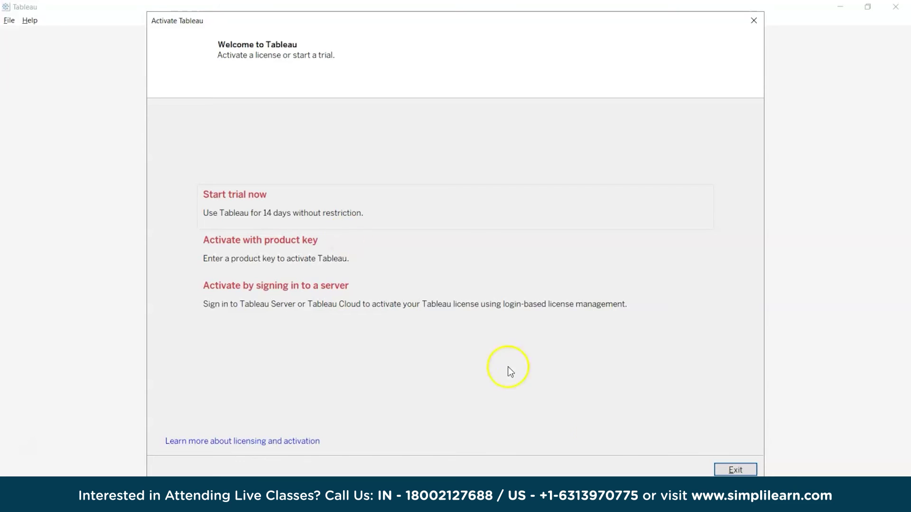
click(746, 472)
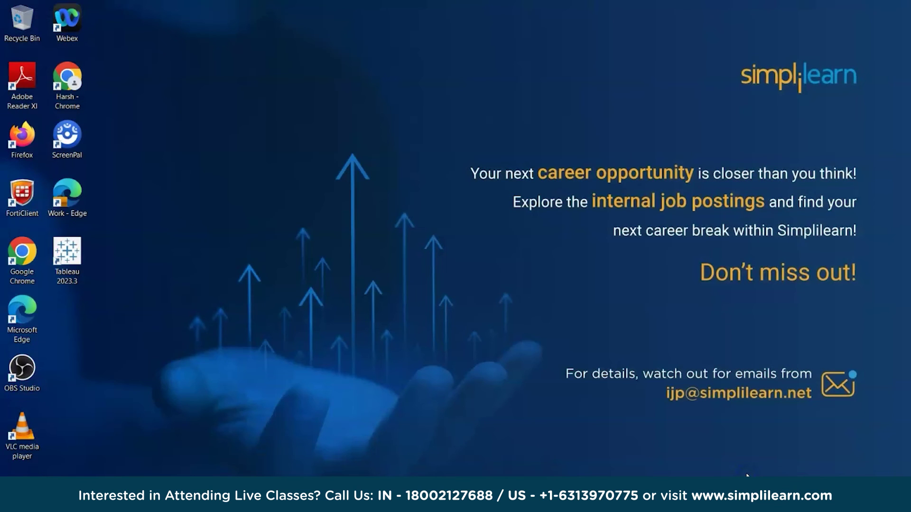